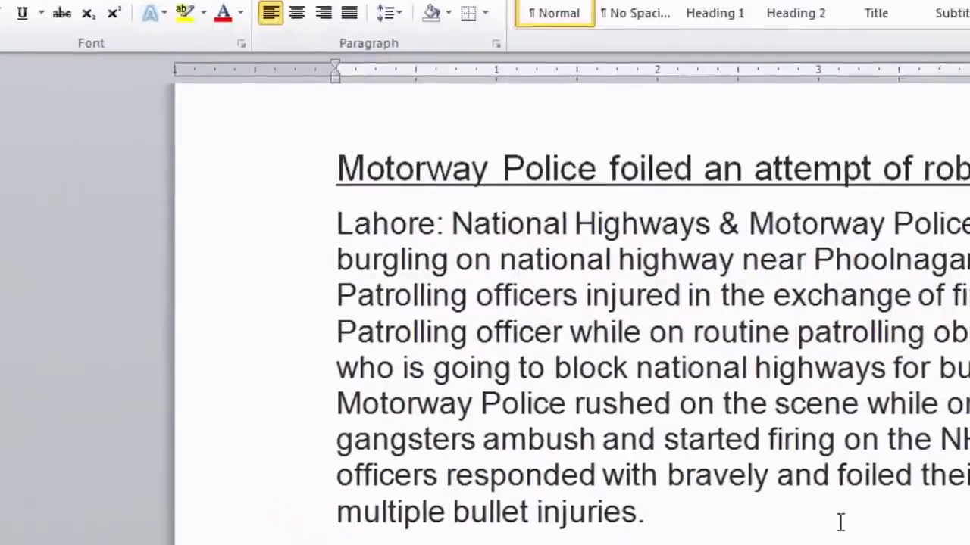
# Step: Run the spelling and grammar check, replace "cashreward" with "cash reward" and finish the check
pyautogui.click(745, 65)
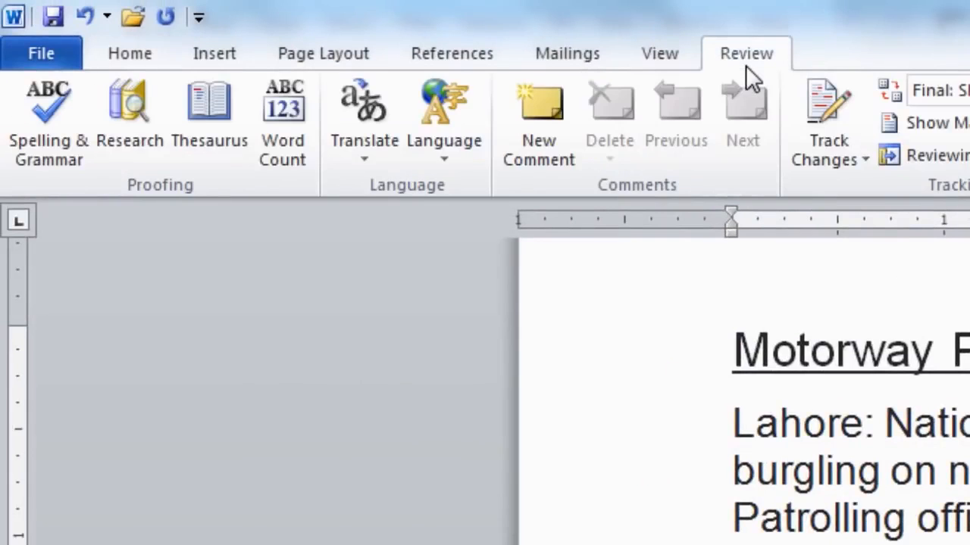
pyautogui.click(50, 148)
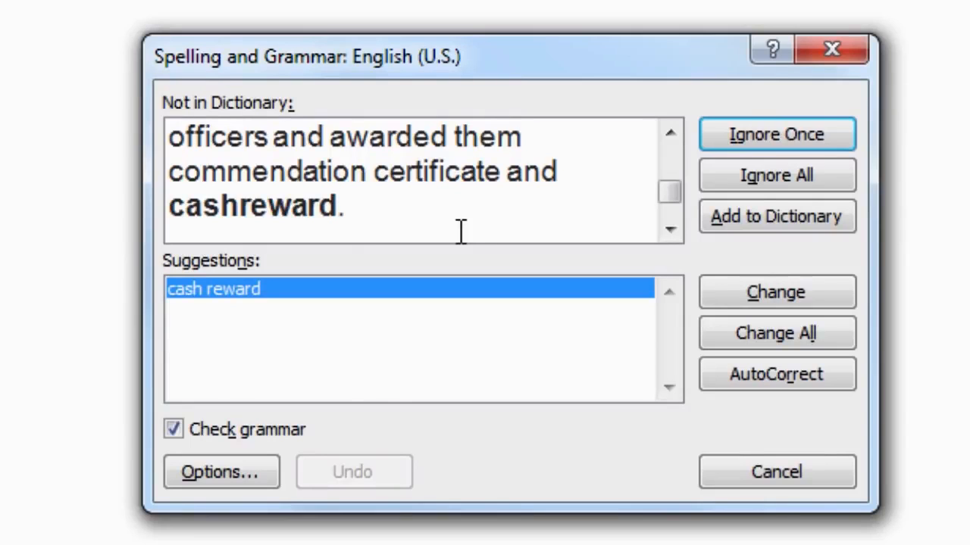
pyautogui.click(266, 283)
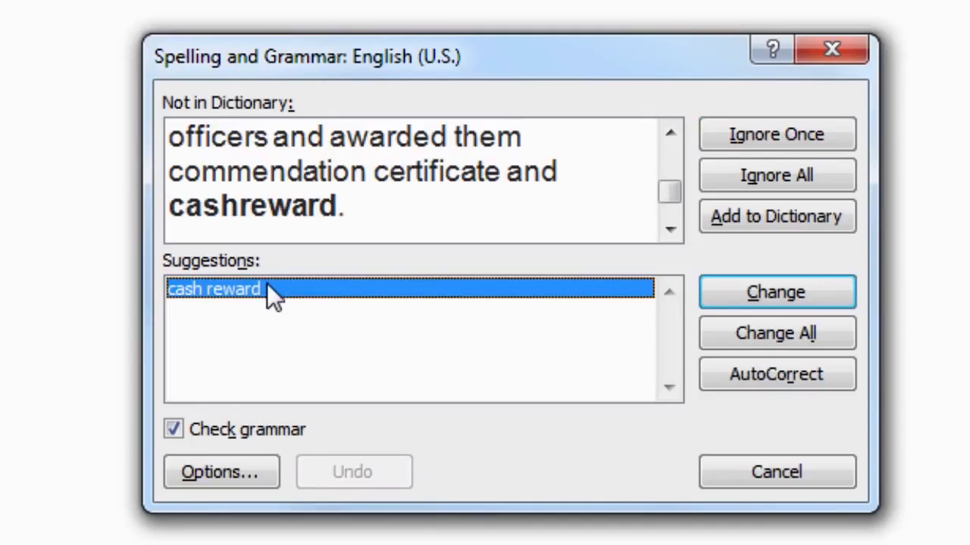
pyautogui.click(773, 291)
pyautogui.click(773, 292)
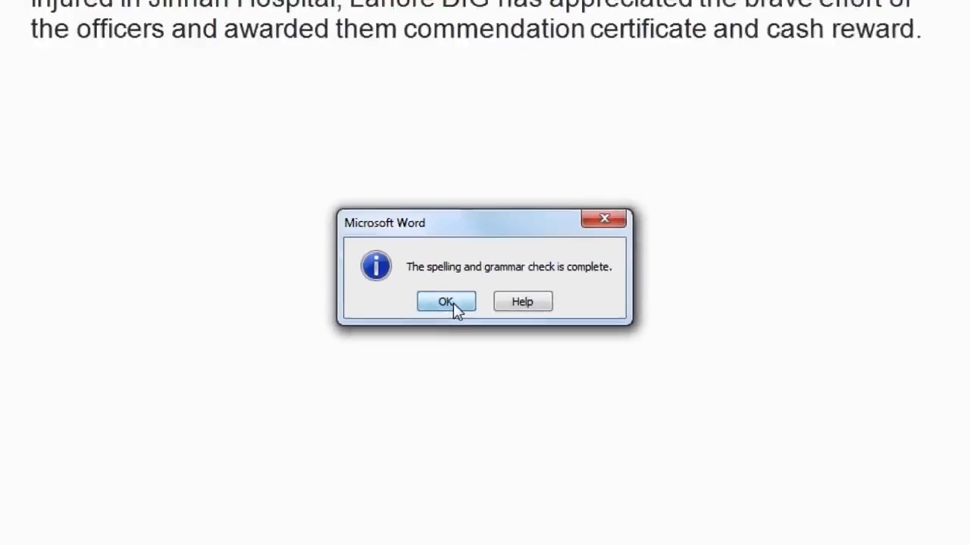
pyautogui.click(445, 303)
pyautogui.scroll(6, 469, 307)
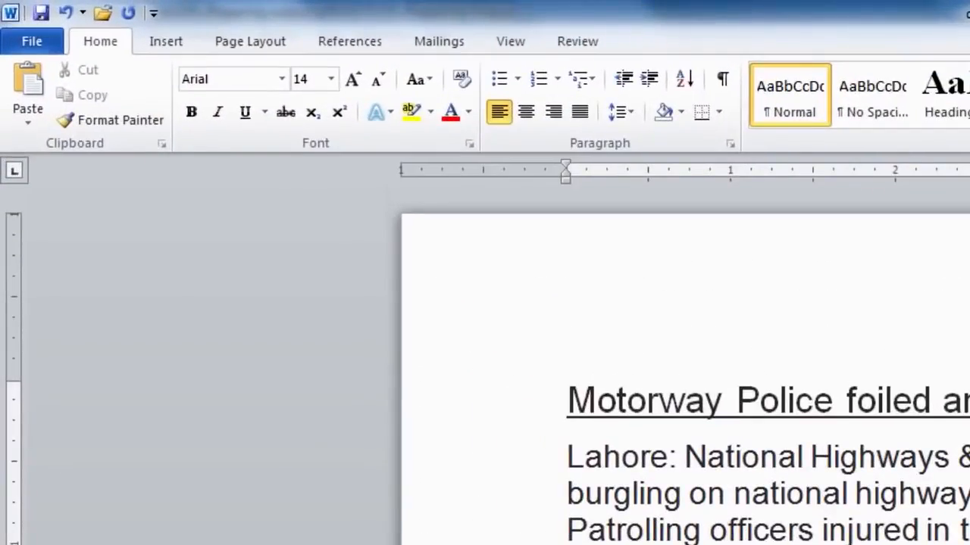
# Step: Examine the document's print settings, including the choices for which pages to print
pyautogui.click(53, 50)
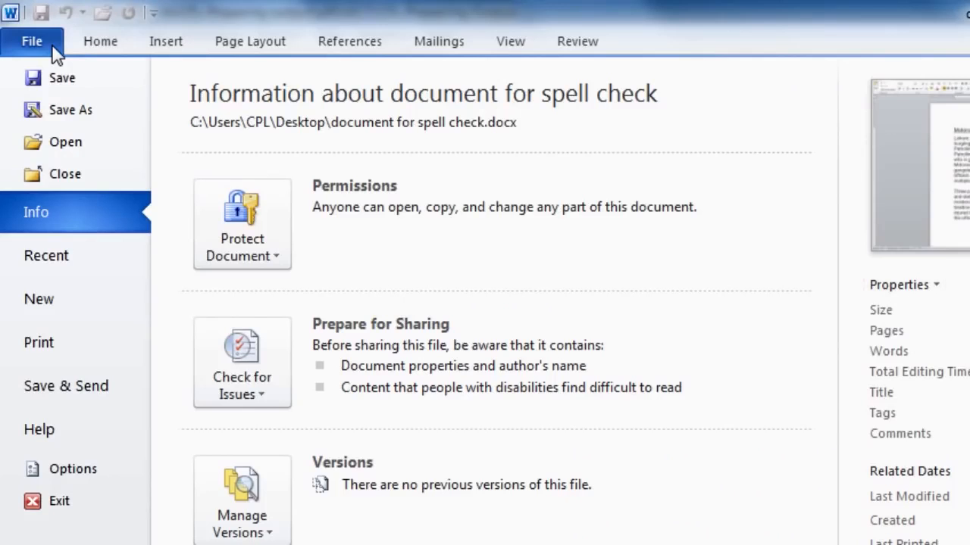
pyautogui.click(57, 347)
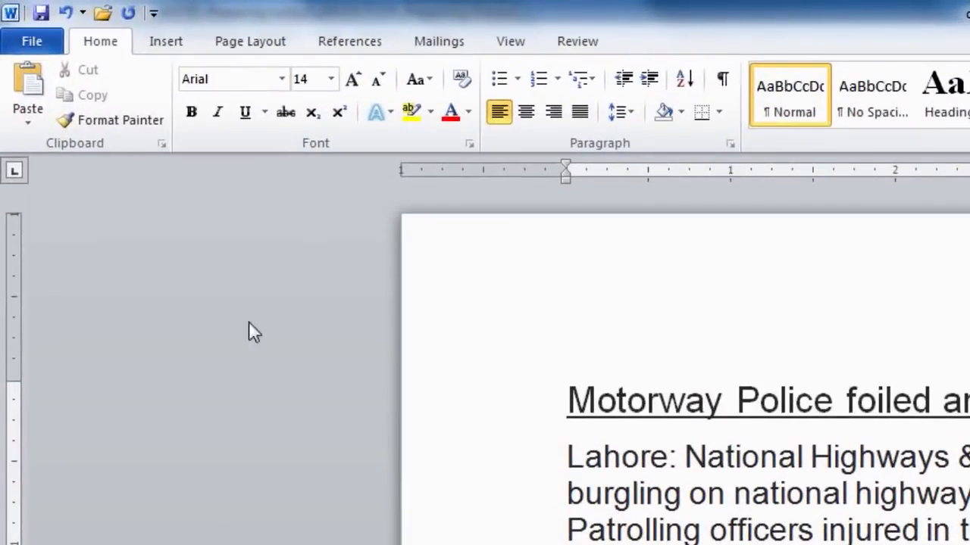
pyautogui.click(47, 47)
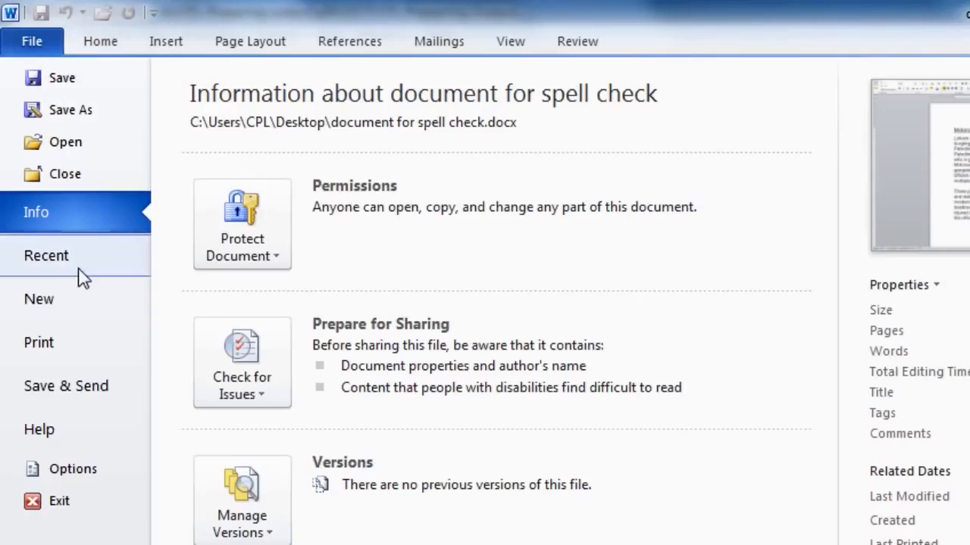
pyautogui.click(69, 350)
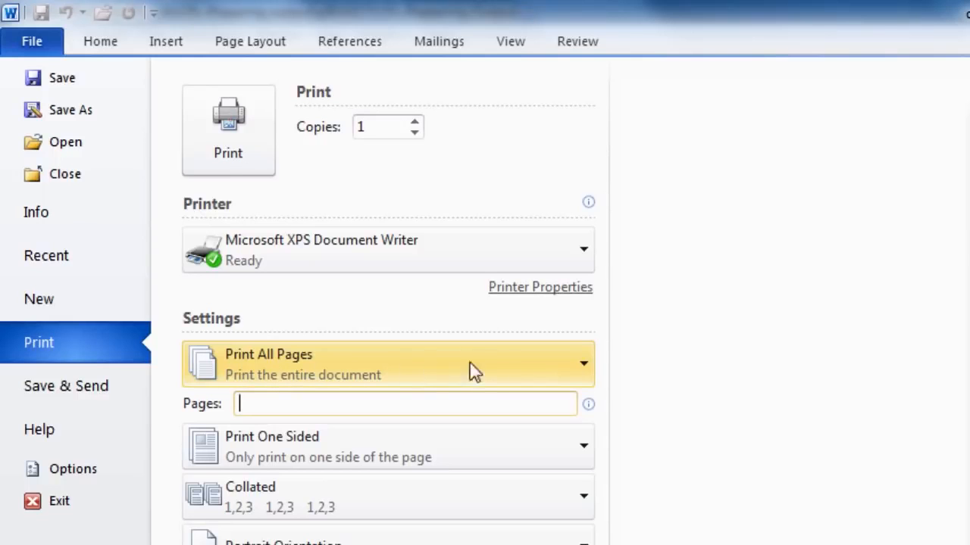
pyautogui.click(584, 369)
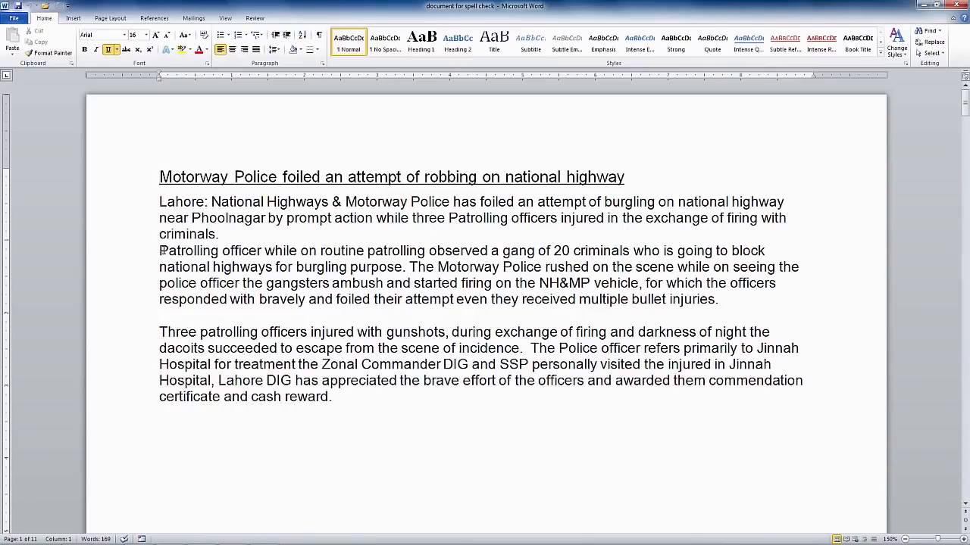
# Step: Print only the paragraph that begins "Patrolling officer while on routine patrolling", using the Print Selection option
pyautogui.moveTo(160, 251); pyautogui.dragTo(721, 299)
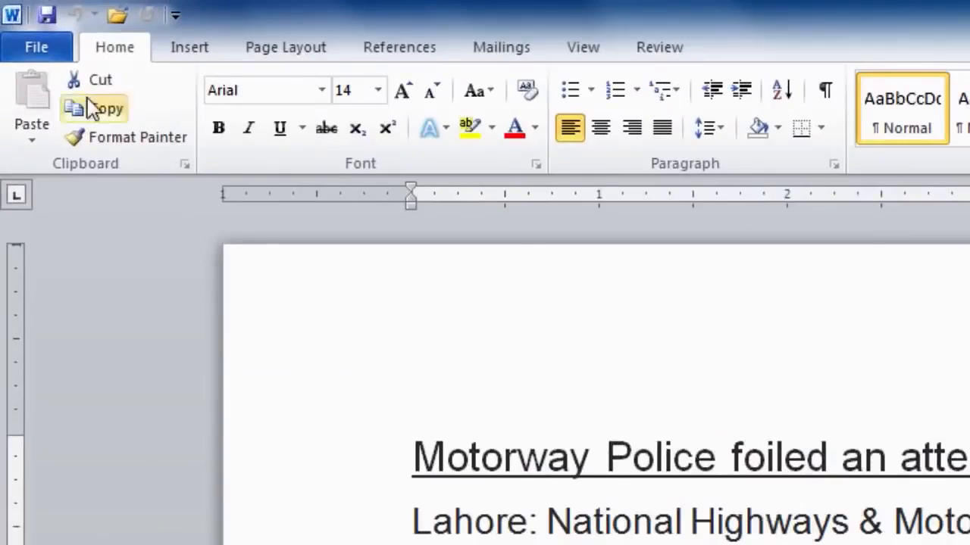
pyautogui.click(13, 18)
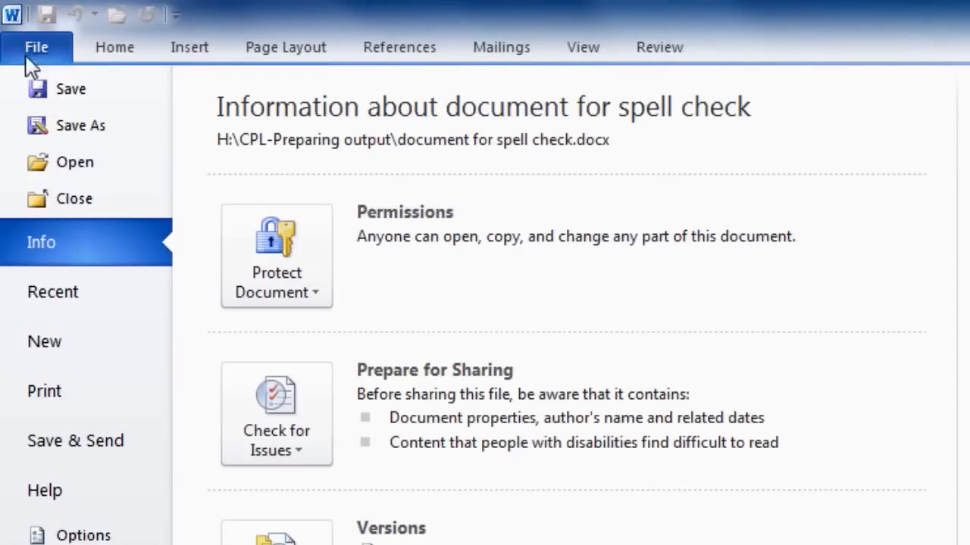
pyautogui.click(44, 391)
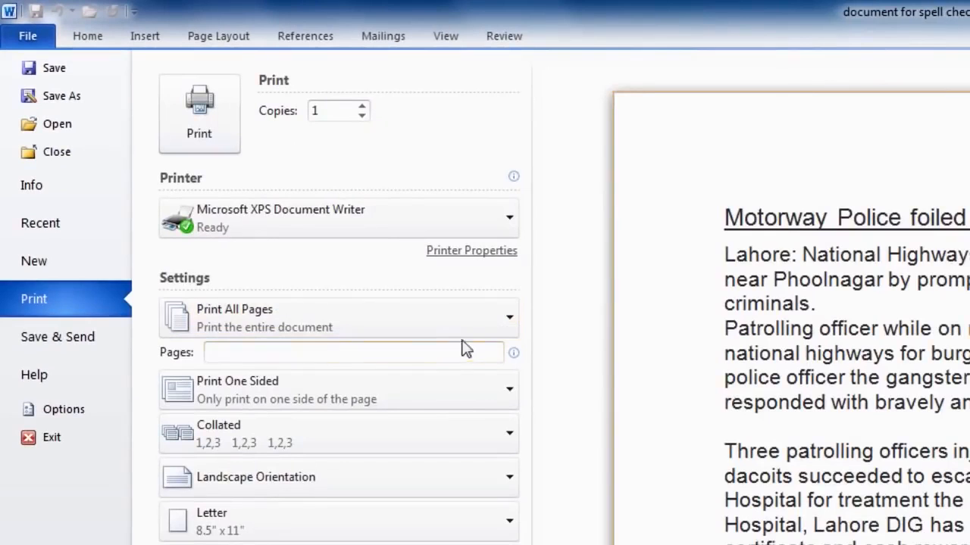
pyautogui.click(509, 322)
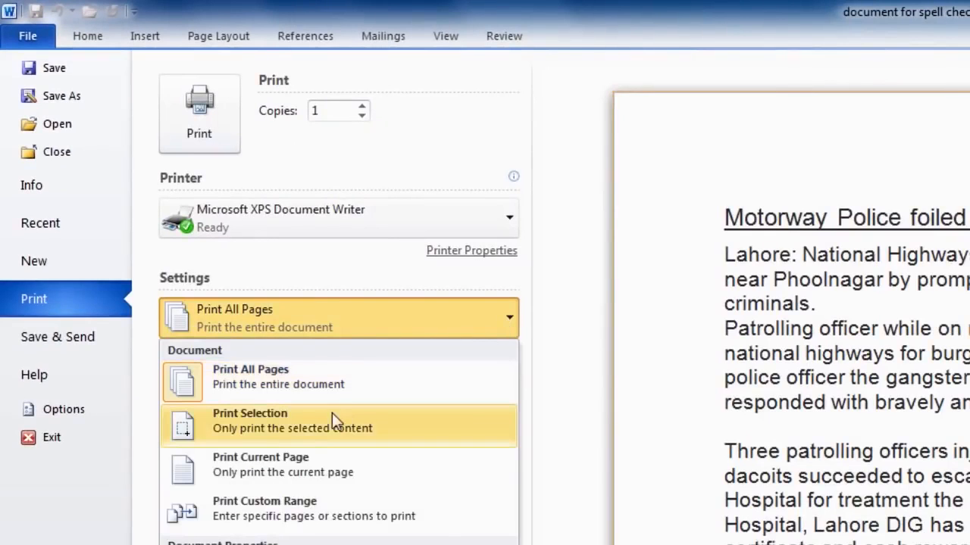
pyautogui.click(235, 422)
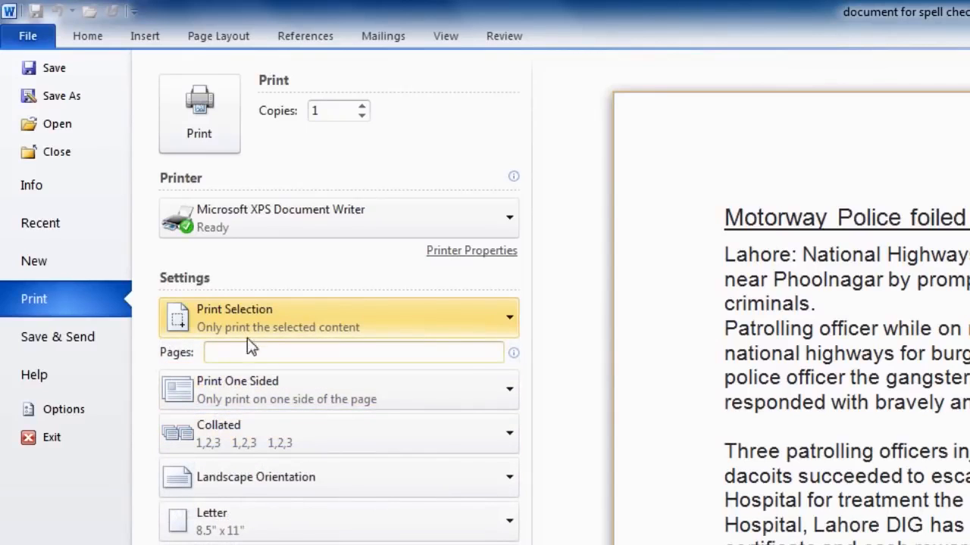
pyautogui.click(209, 125)
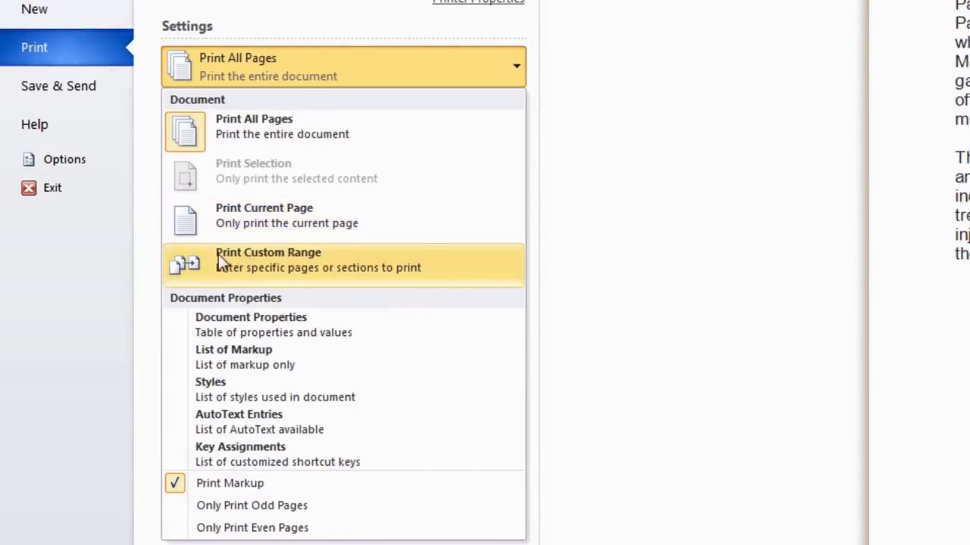
# Step: Choose Print Custom Range, enter pages 3,7,15, and replace them with the page range 12-30
pyautogui.click(317, 286)
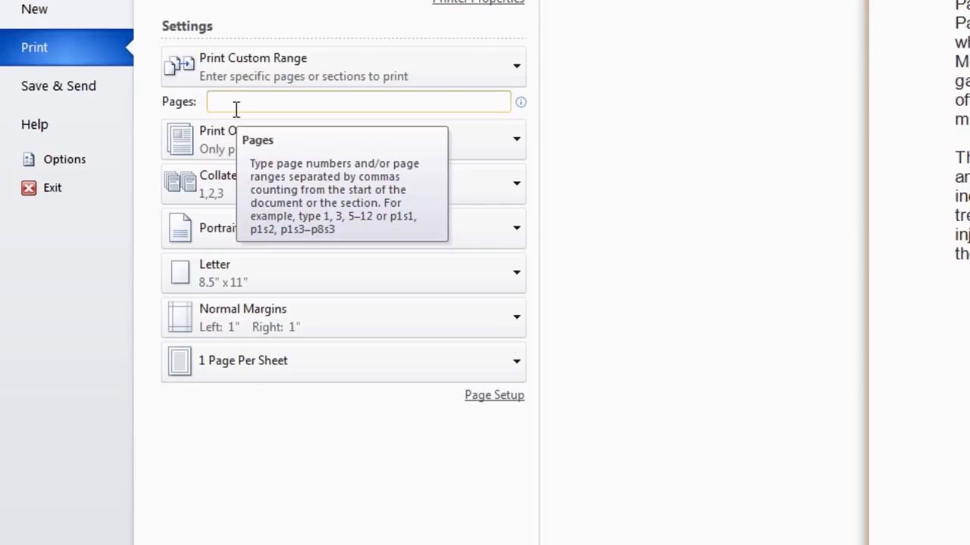
pyautogui.write('3')
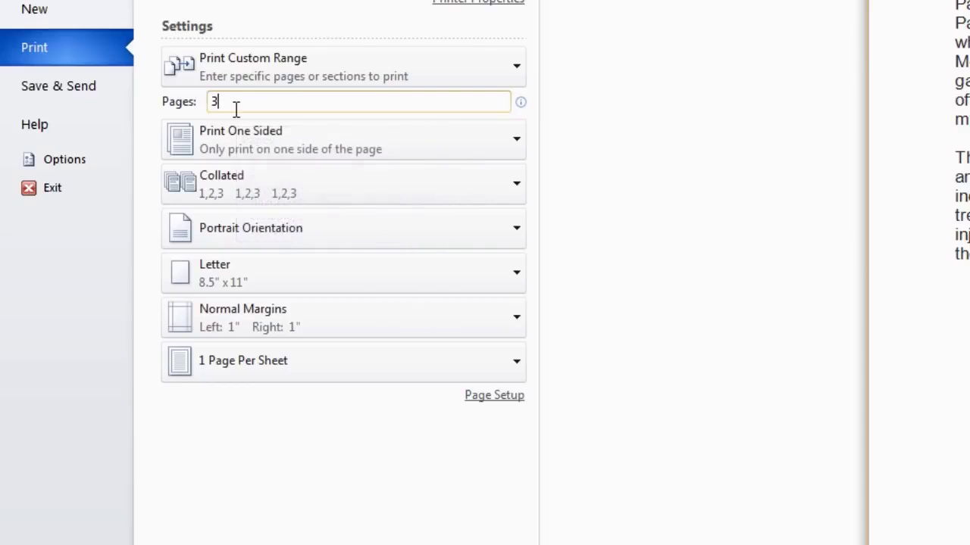
pyautogui.write(',7,15')
pyautogui.moveTo(243, 103); pyautogui.dragTo(209, 103)
pyautogui.write('12-30')
pyautogui.click(291, 77)
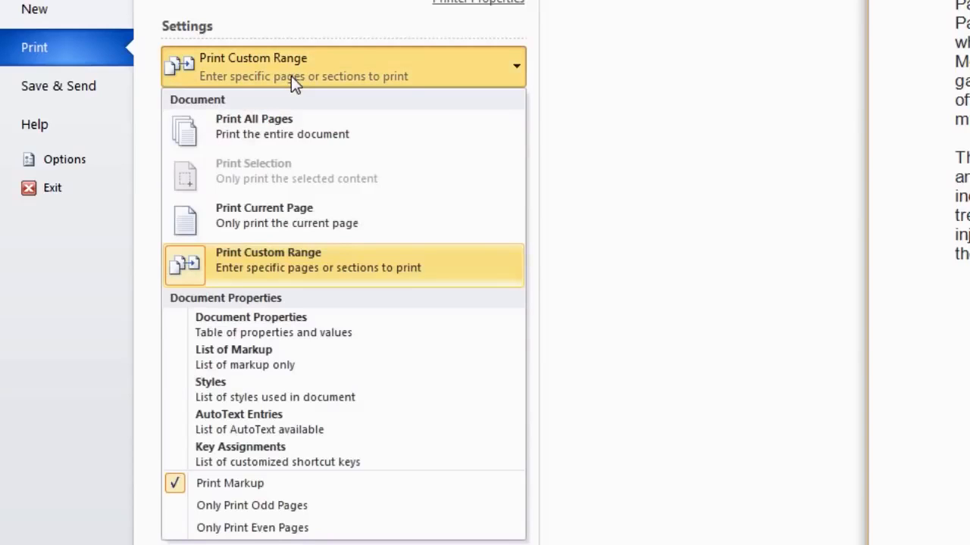
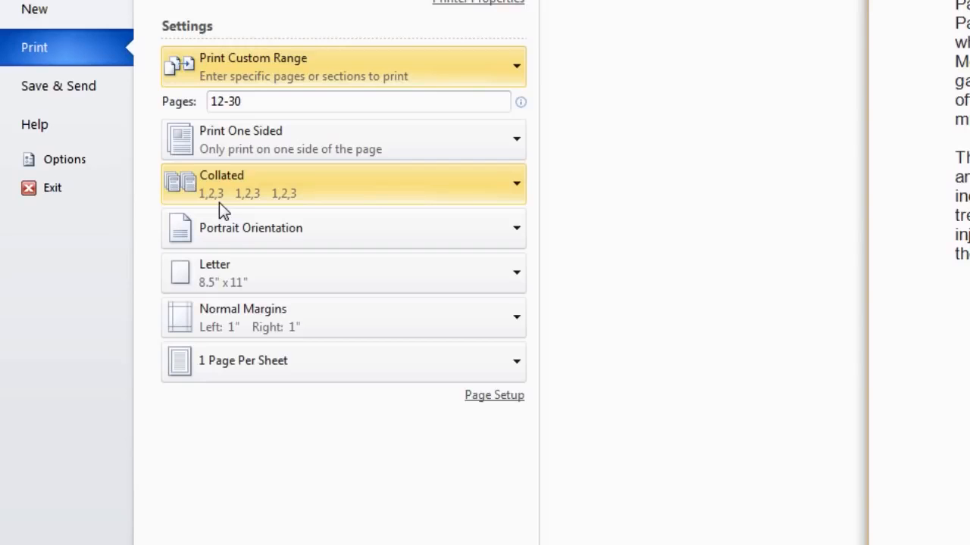
# Step: Review the collation options, keeping Collated, and set the print orientation to Landscape Orientation
pyautogui.click(514, 190)
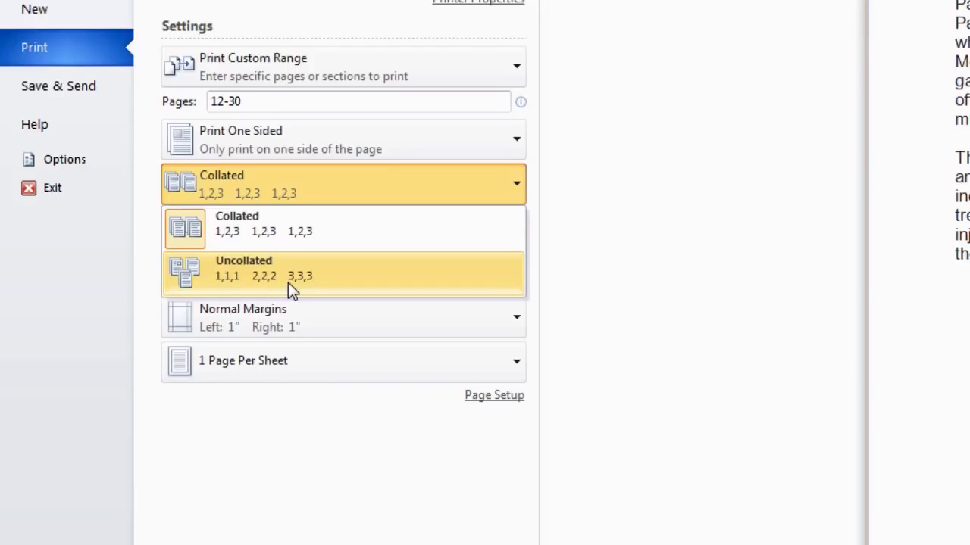
pyautogui.click(363, 184)
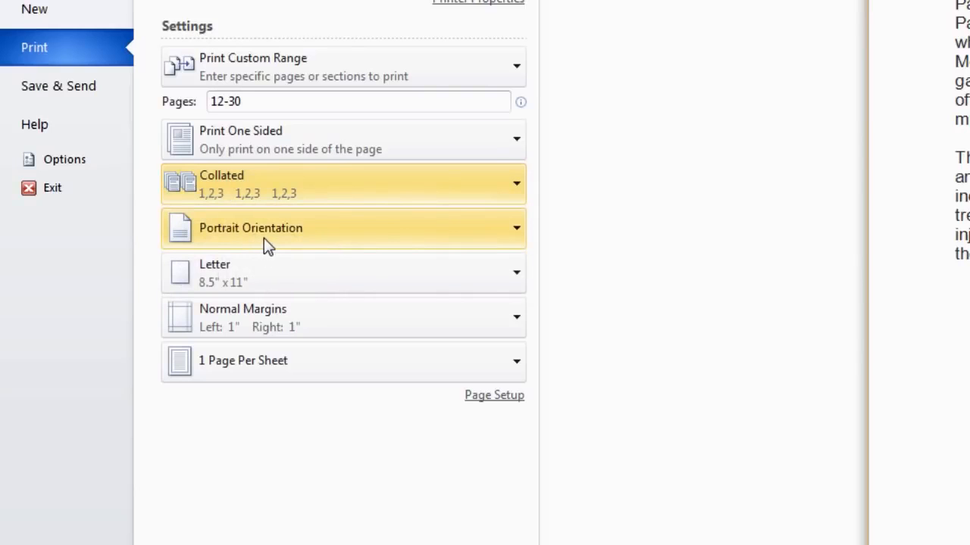
pyautogui.click(506, 233)
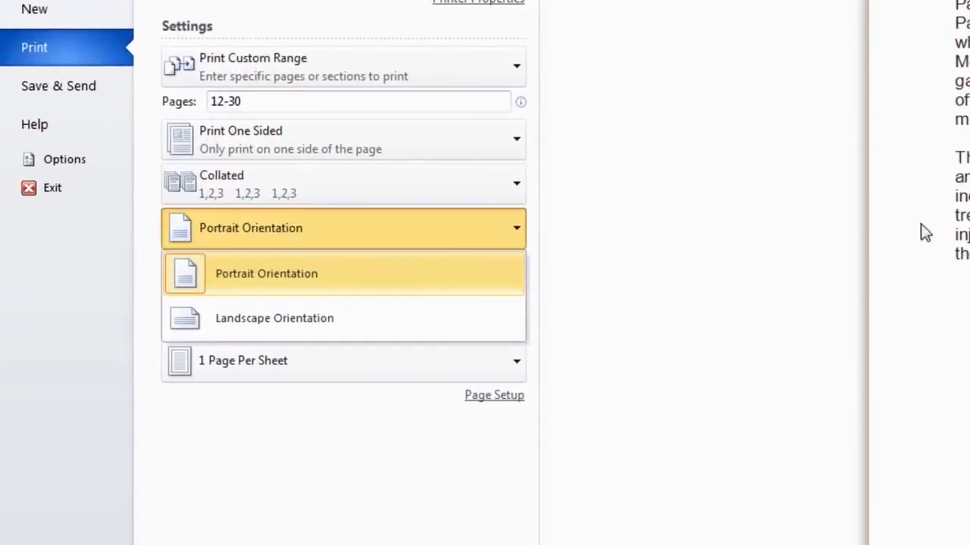
pyautogui.click(305, 325)
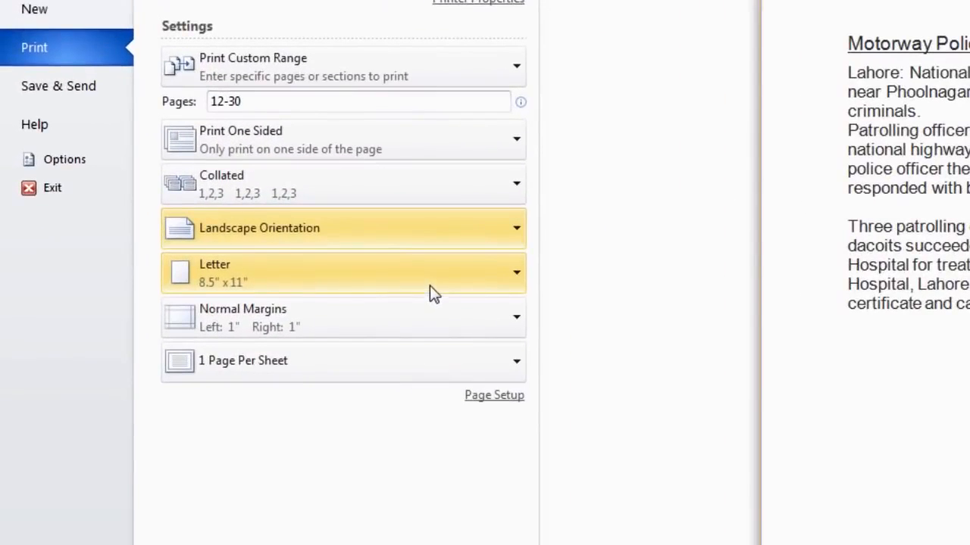
# Step: Review the paper sizes, keeping Letter, and accept 1" custom margins for the whole document
pyautogui.click(387, 280)
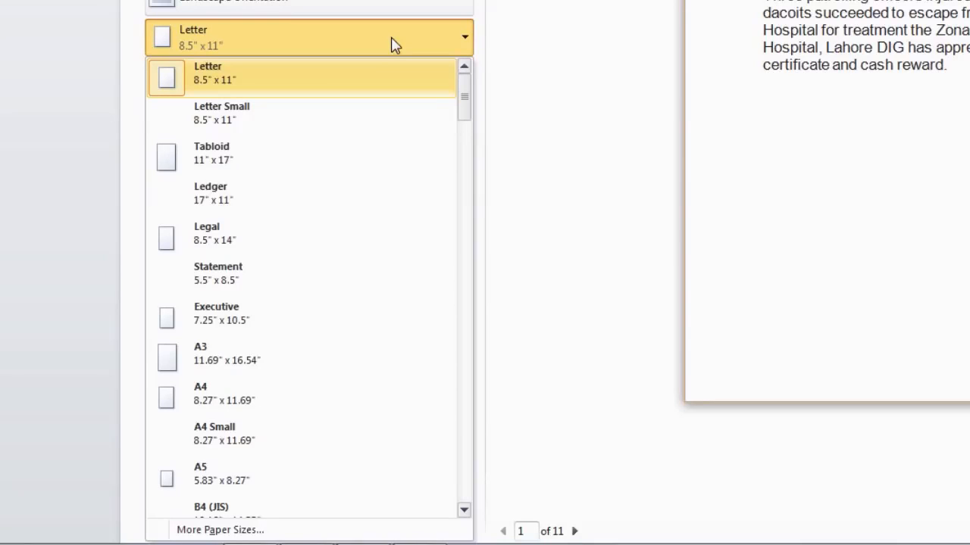
pyautogui.click(392, 45)
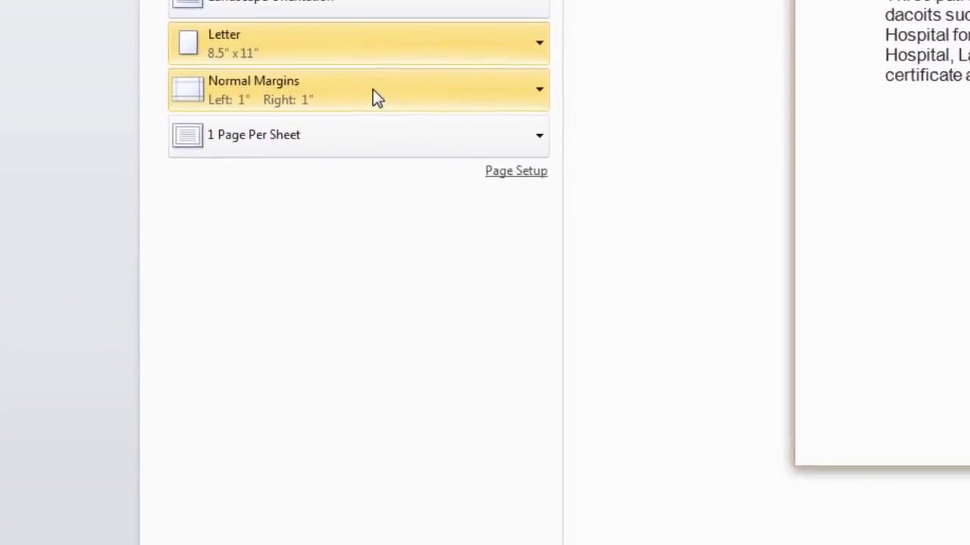
pyautogui.click(386, 98)
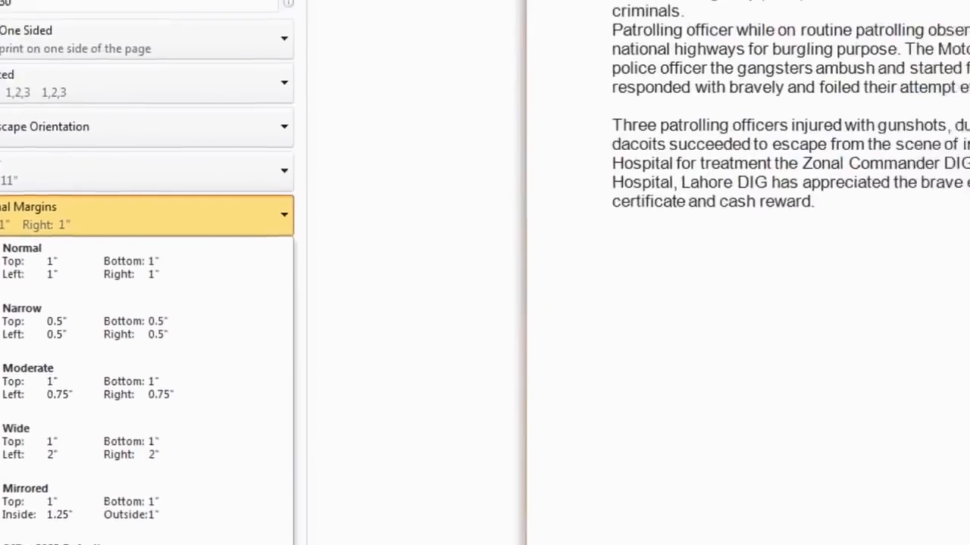
pyautogui.click(278, 531)
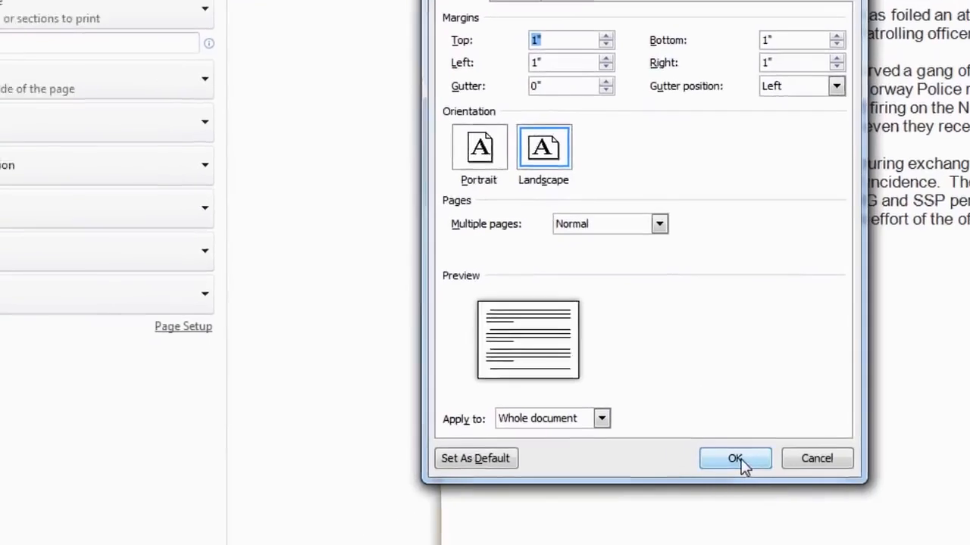
pyautogui.click(738, 462)
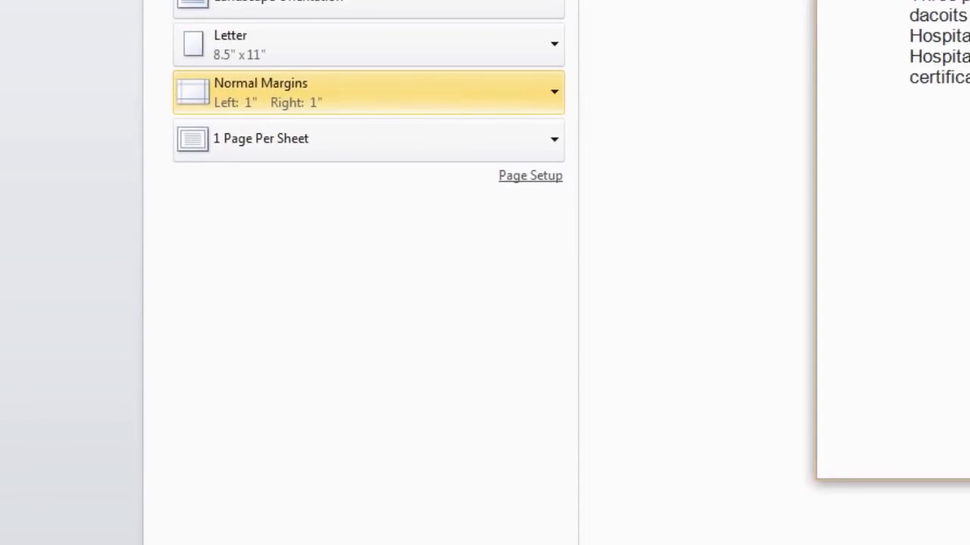
# Step: Review the pages-per-sheet and scaling options, and select Letter 8.5" x 11" as the paper size
pyautogui.click(368, 160)
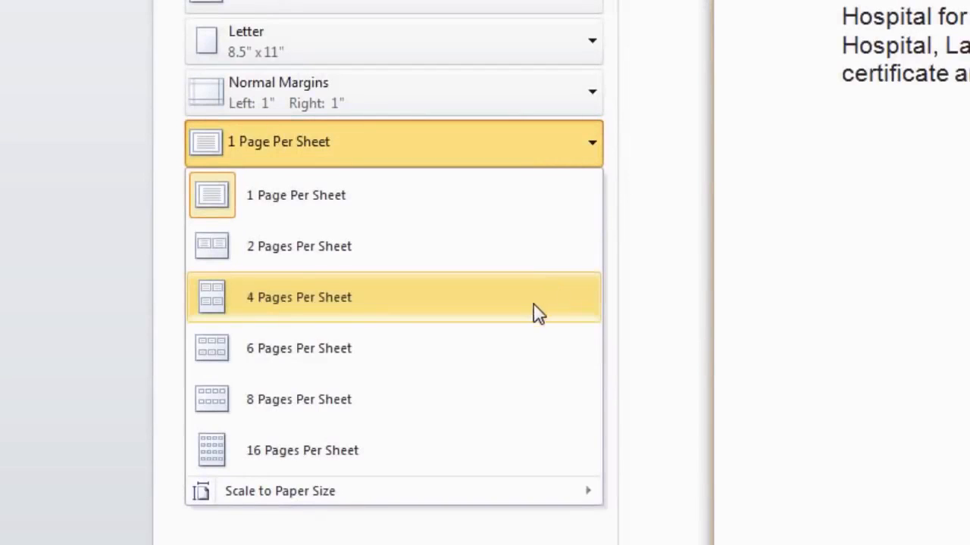
pyautogui.moveTo(390, 496)
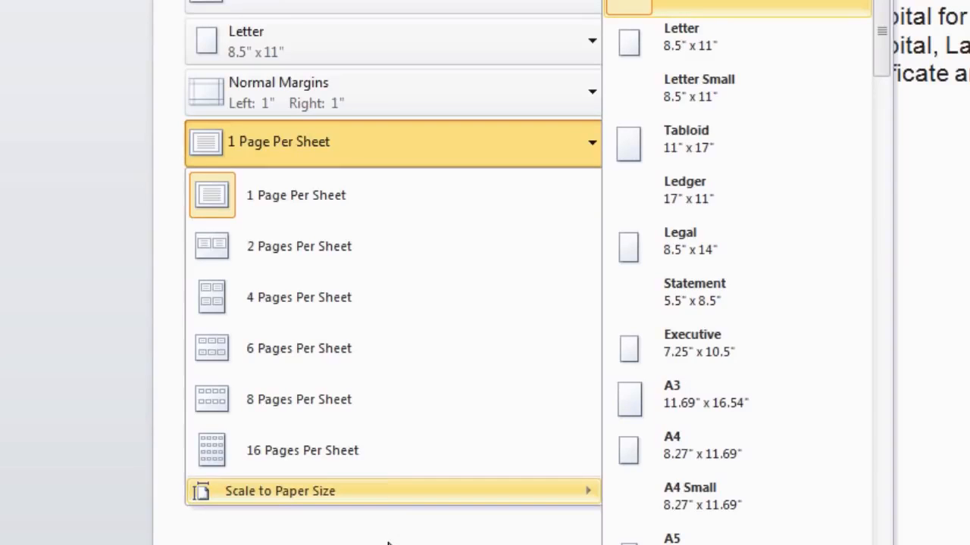
pyautogui.click(404, 513)
pyautogui.click(594, 53)
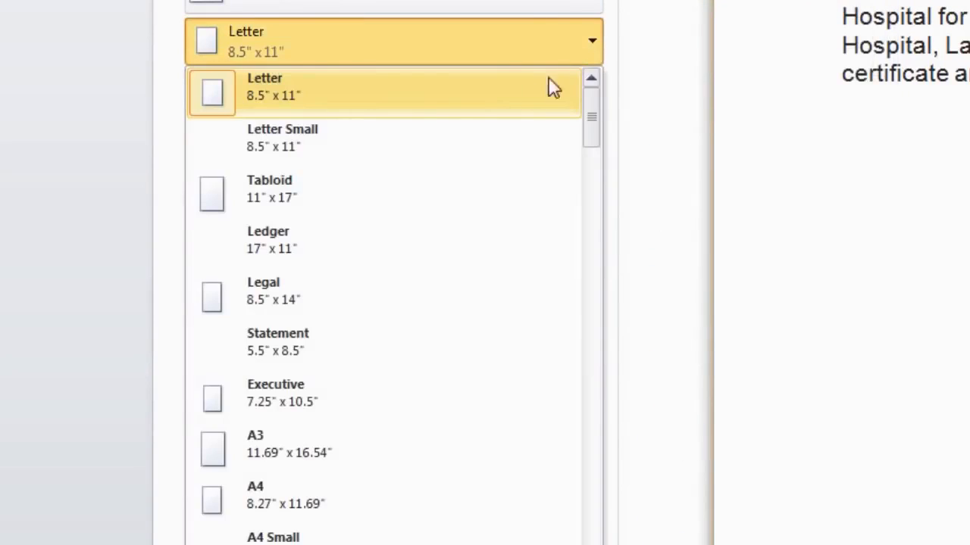
pyautogui.click(364, 98)
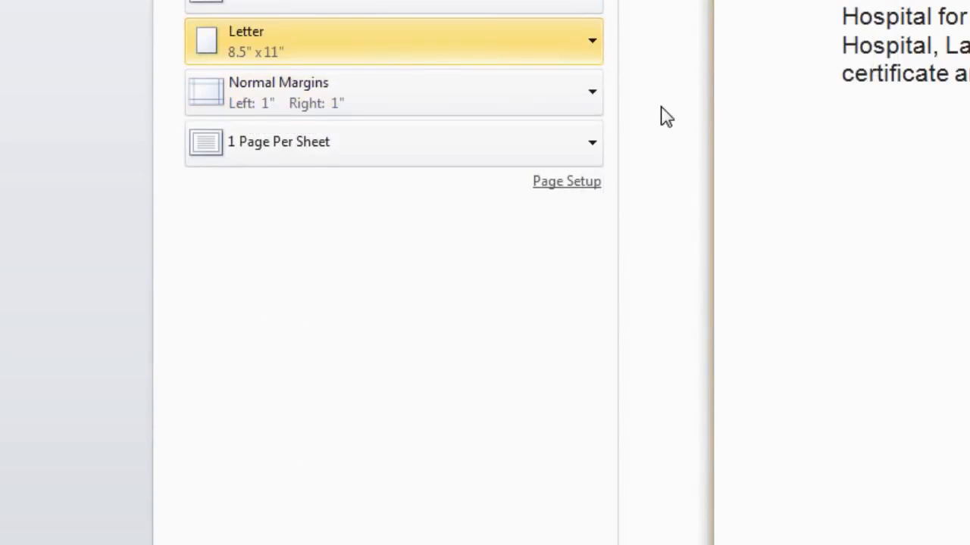
# Step: Scale the printout to Letter paper size, 8.5" x 11", with 1 page per sheet
pyautogui.click(599, 146)
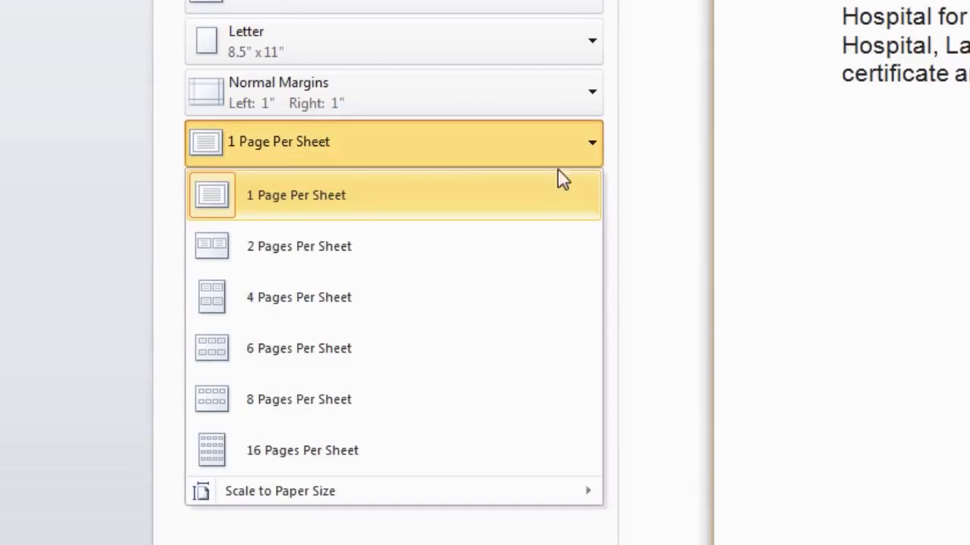
pyautogui.moveTo(328, 494)
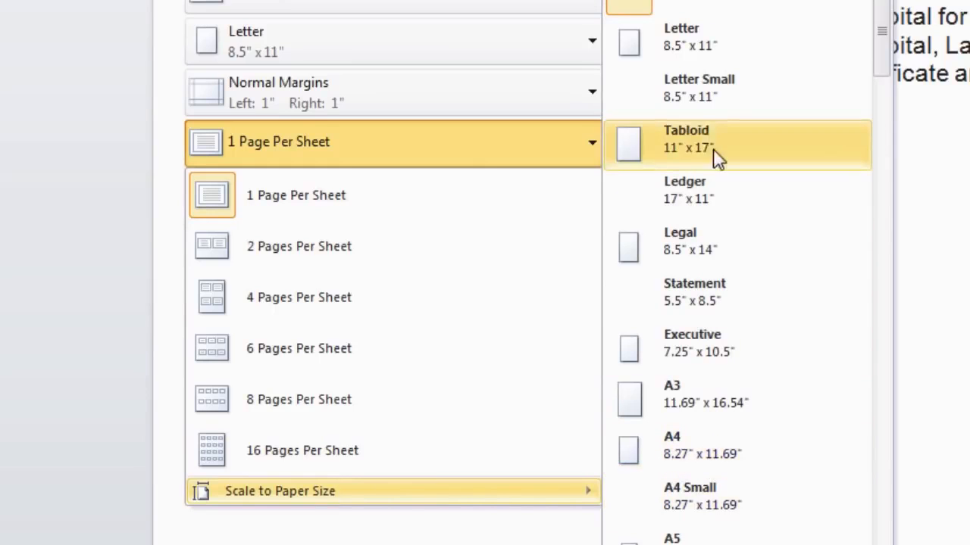
pyautogui.click(686, 35)
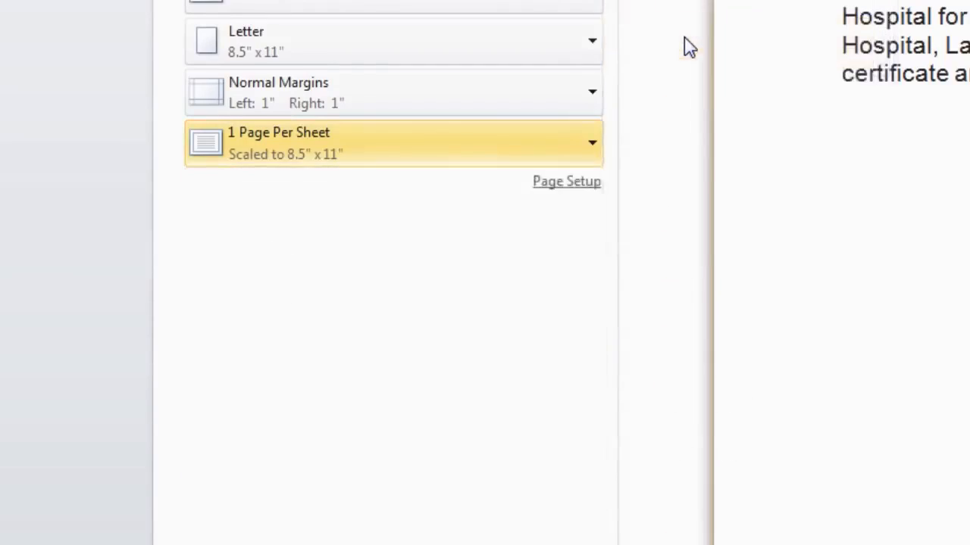